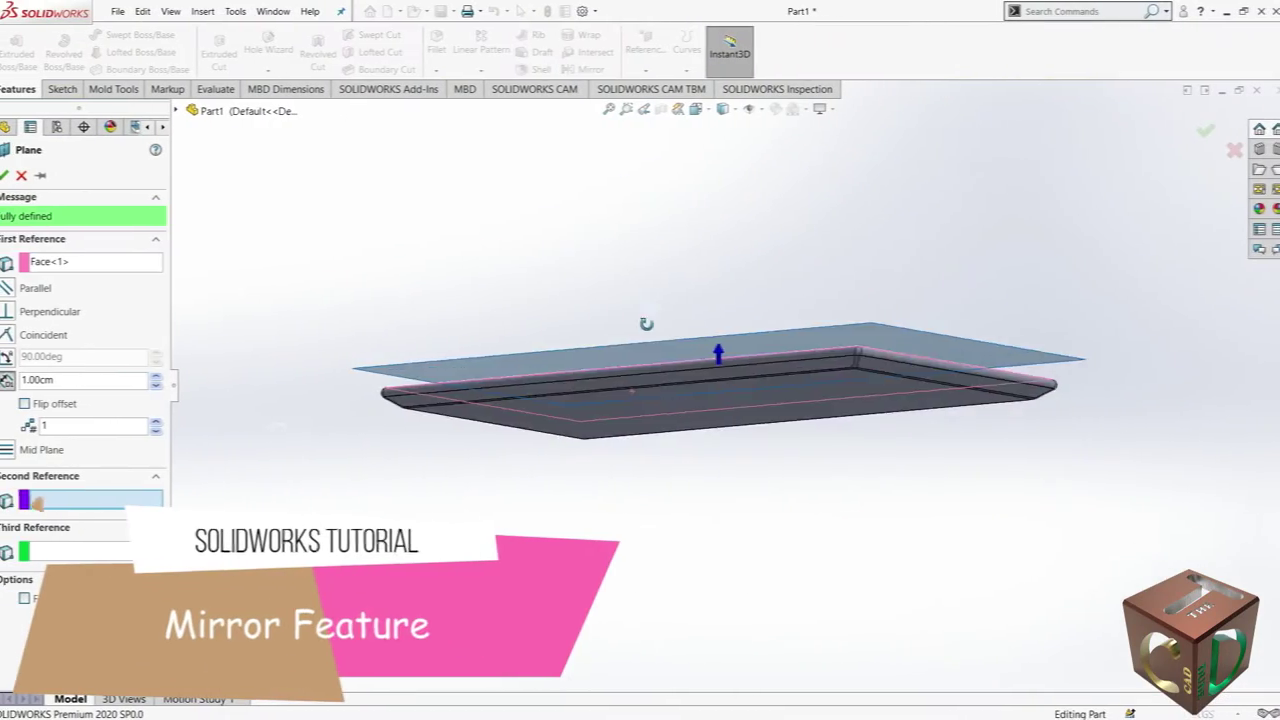
- Finish the 1.00cm offset plane and mirror the plate body about Plane1
left_click(602, 60)
left_click(440, 328)
left_click(40, 331)
left_click(760, 447)
key("Return")
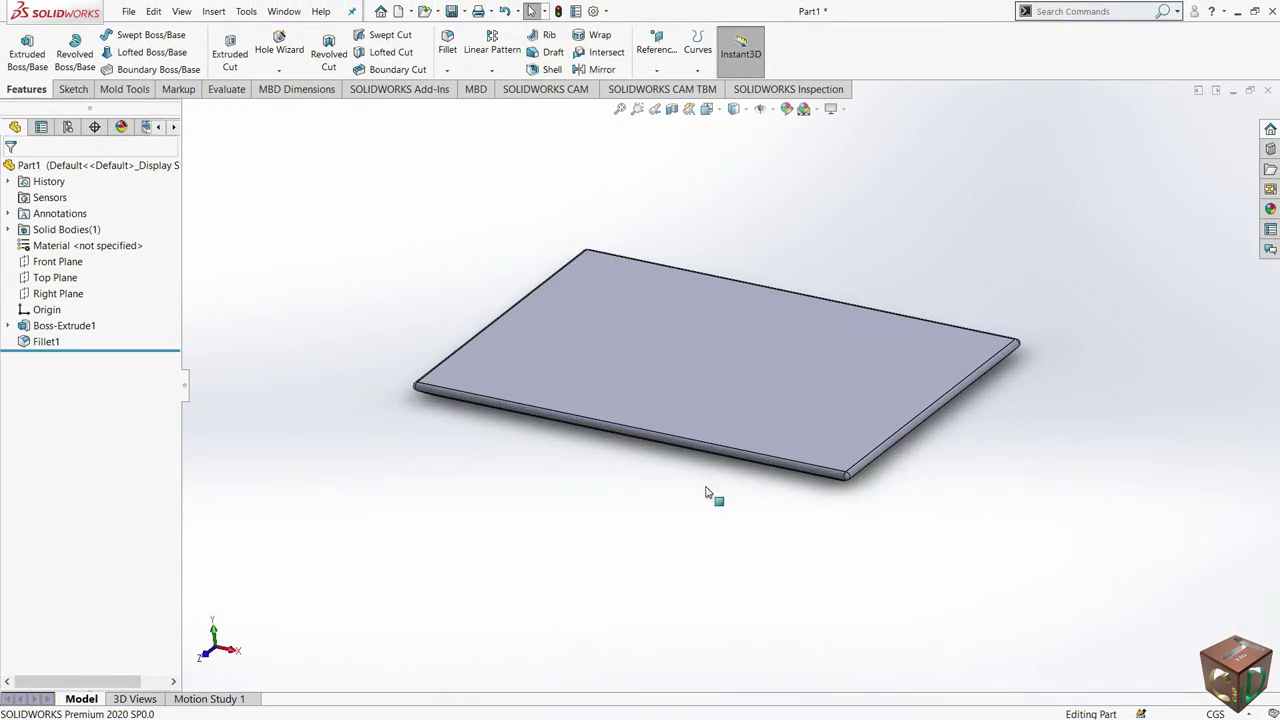
- Start a Mirror feature using the plate's top face as the mirror plane
mouse_move(714, 428)
middle_mouse_down()
mouse_move(694, 351)
mouse_move(728, 487)
mouse_move(723, 406)
mouse_move(691, 394)
mouse_move(674, 423)
mouse_move(717, 477)
middle_mouse_up()
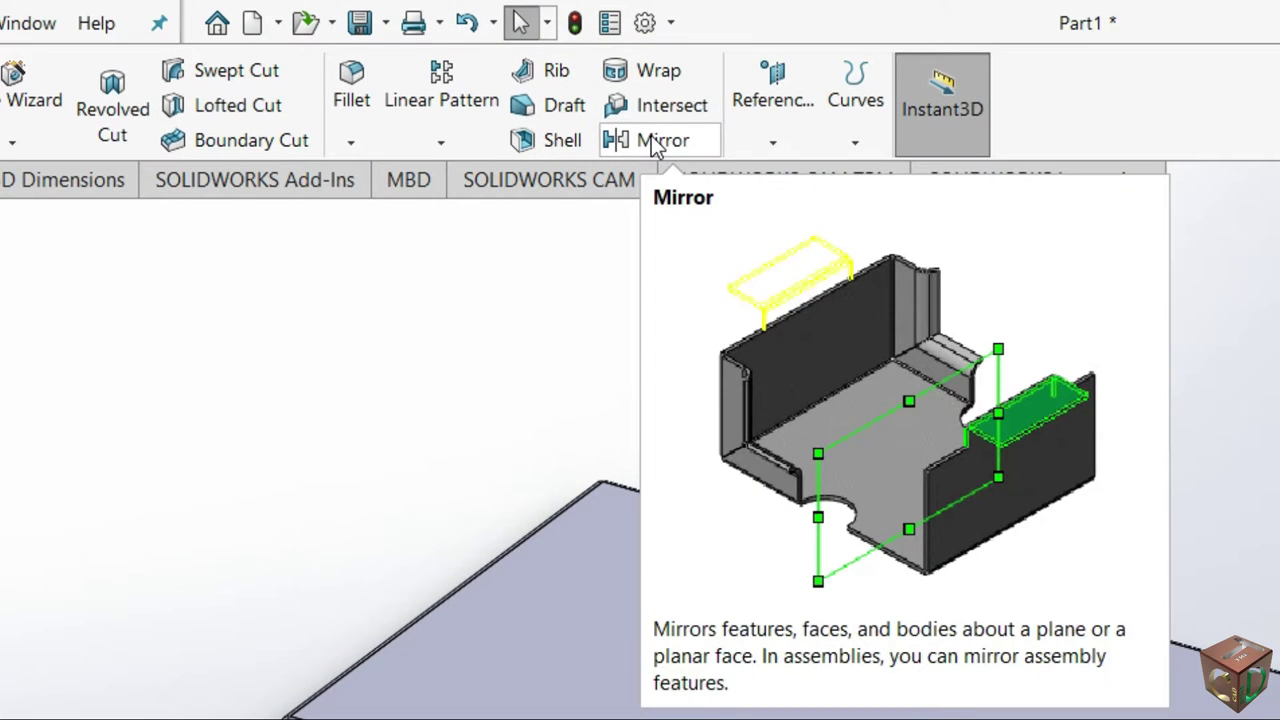
left_click(651, 140)
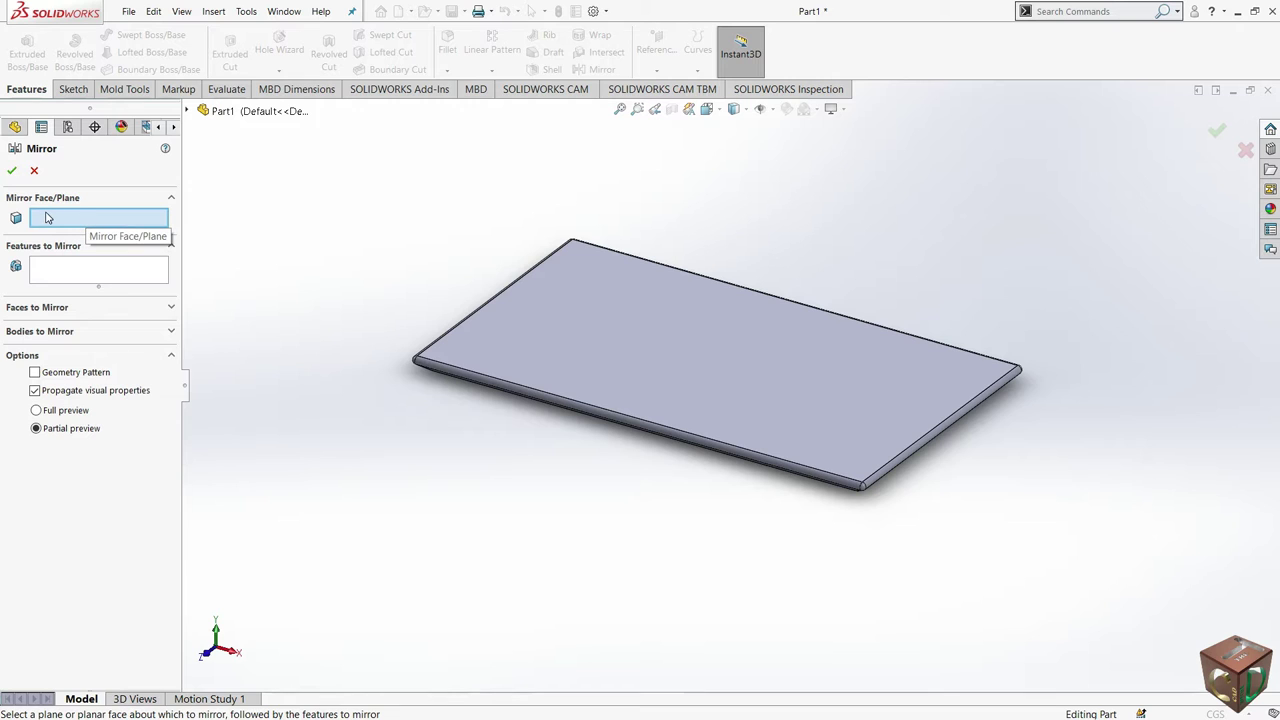
left_click(45, 218)
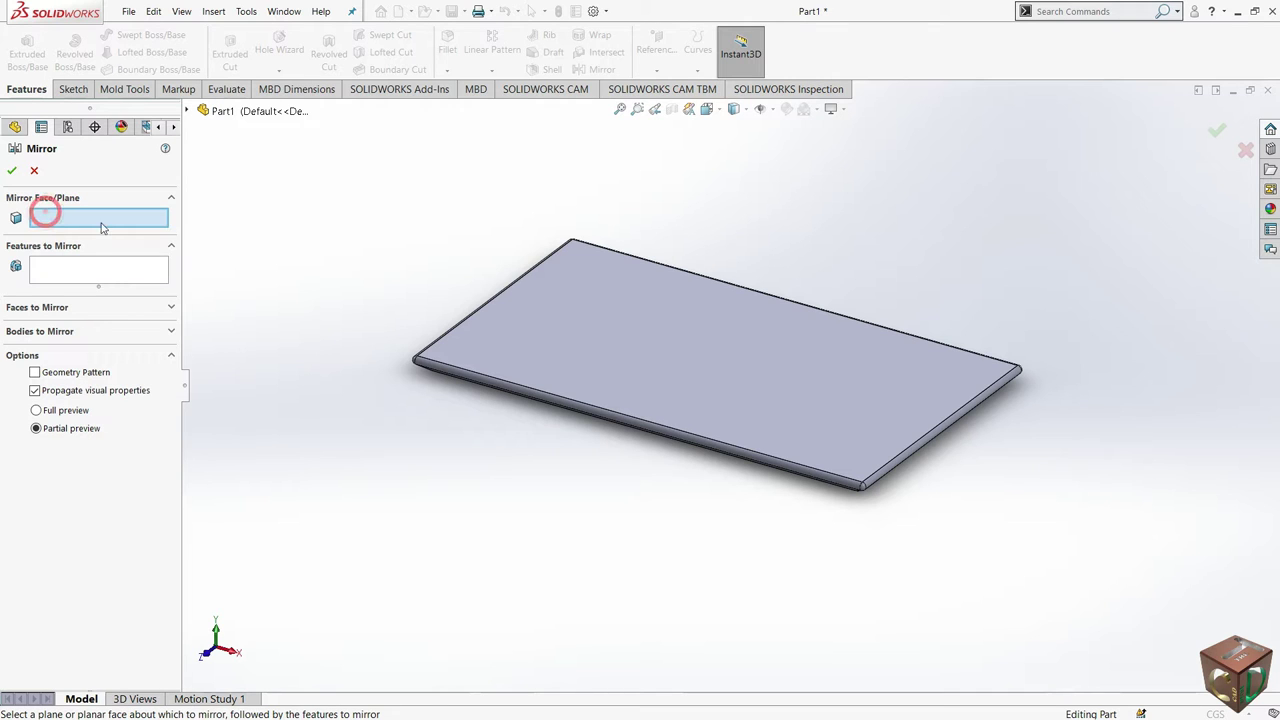
left_click(688, 345)
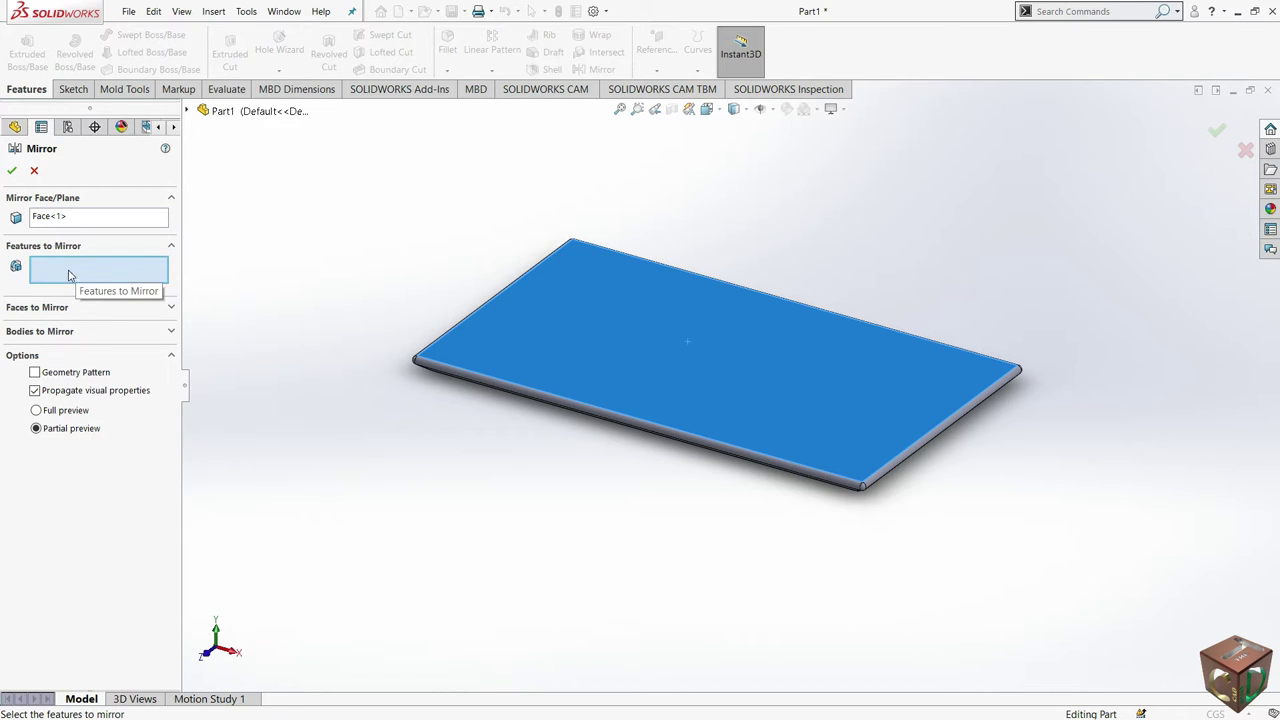
- Add Boss-Extrude1 and Fillet1 as features to mirror and confirm Mirror1
middle_click_drag(698, 450, 697, 419)
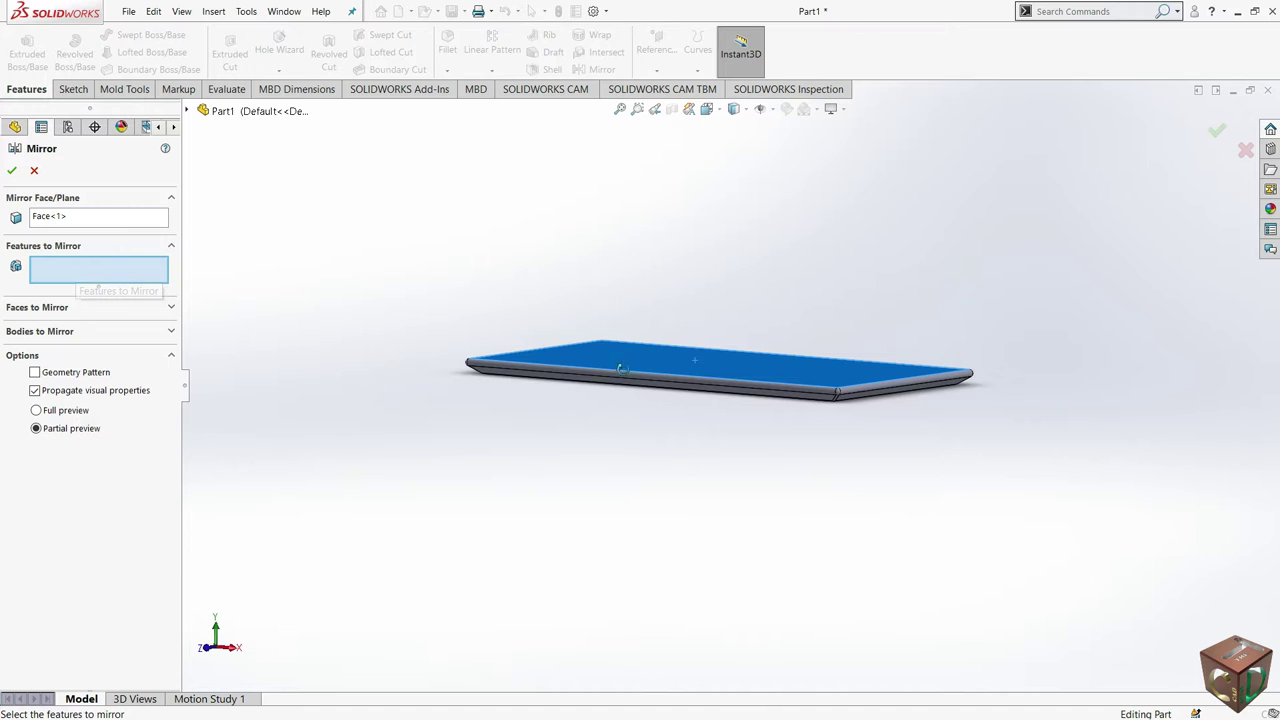
middle_click_drag(610, 375, 628, 366)
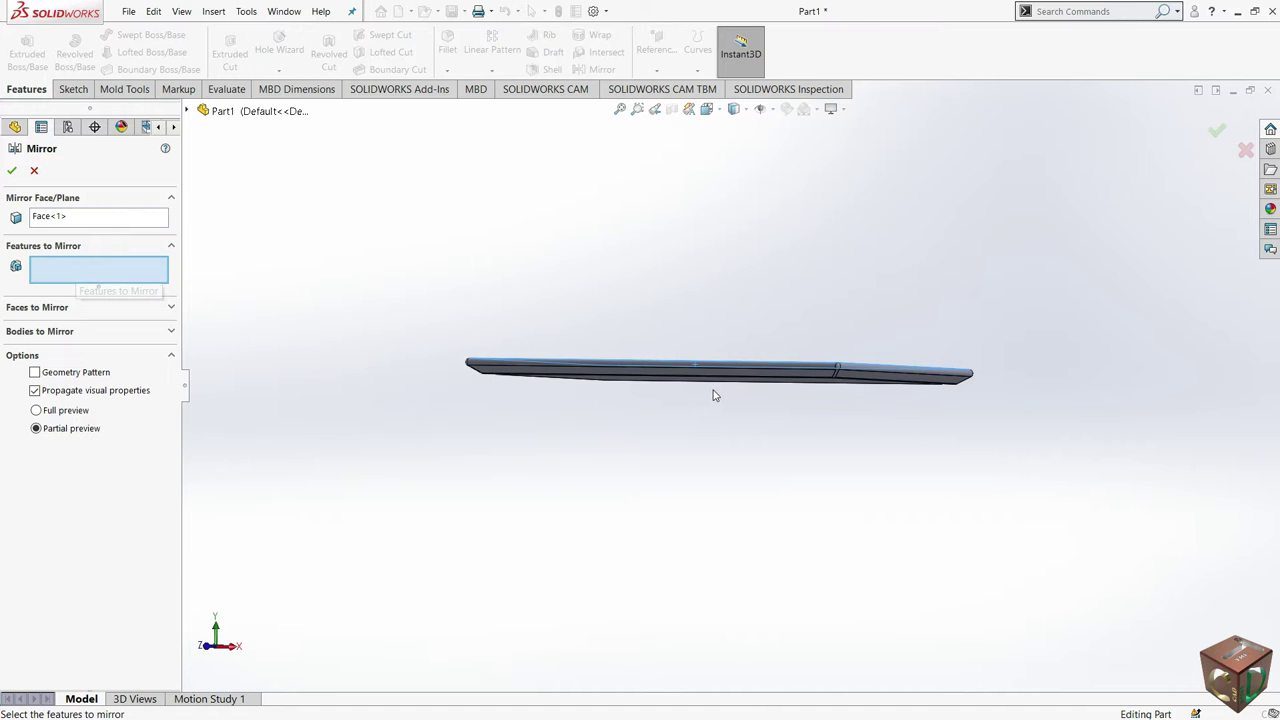
middle_click_drag(714, 395, 737, 443)
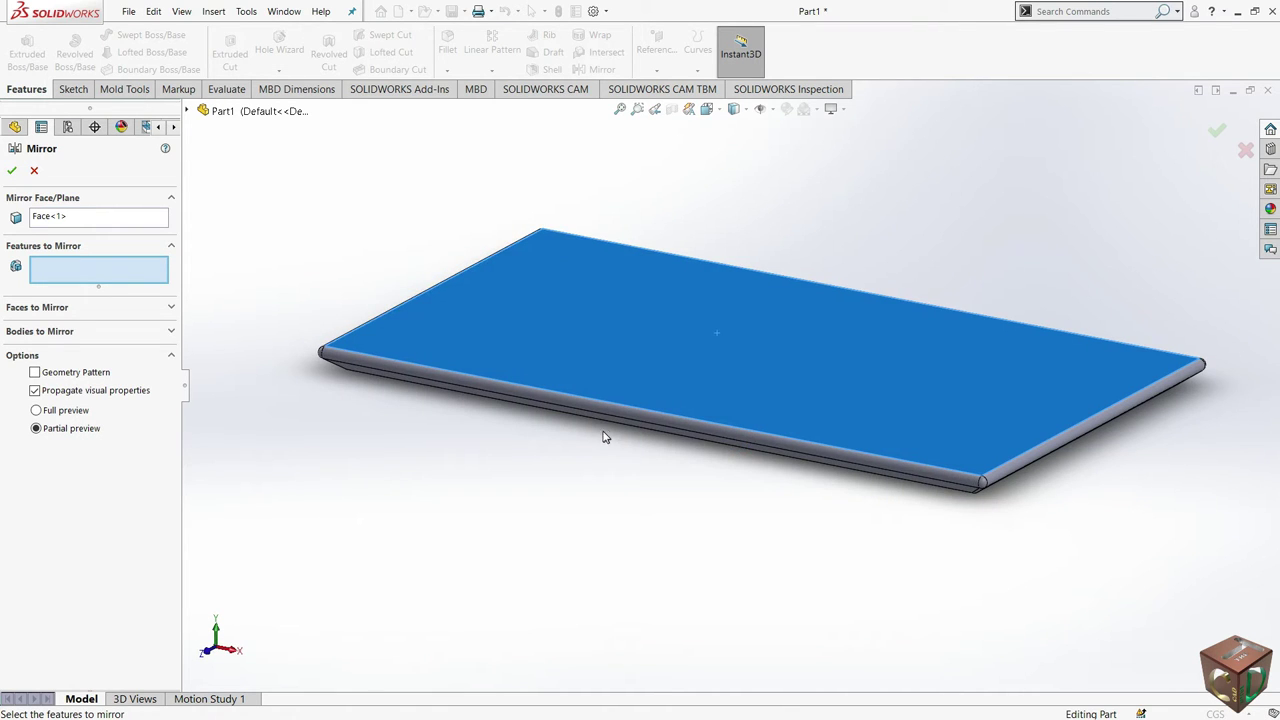
key("Up")
key("Up")
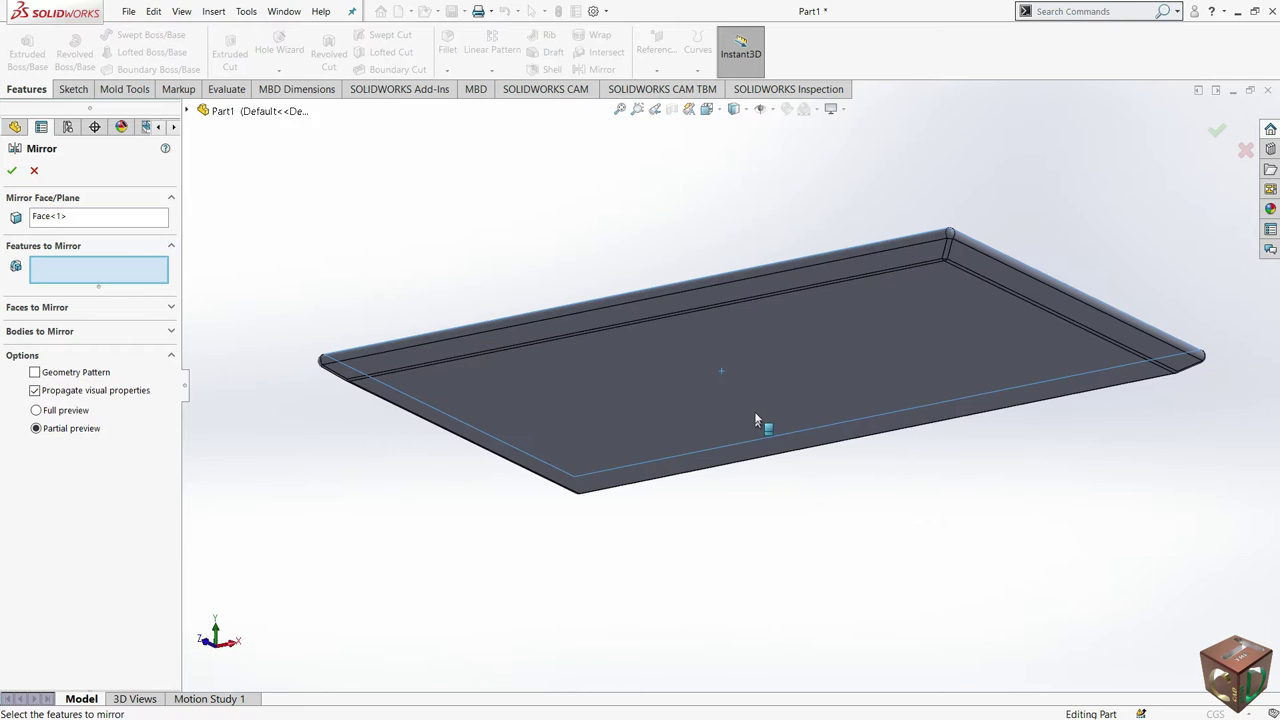
left_click(748, 373)
middle_click_drag(792, 432, 811, 496)
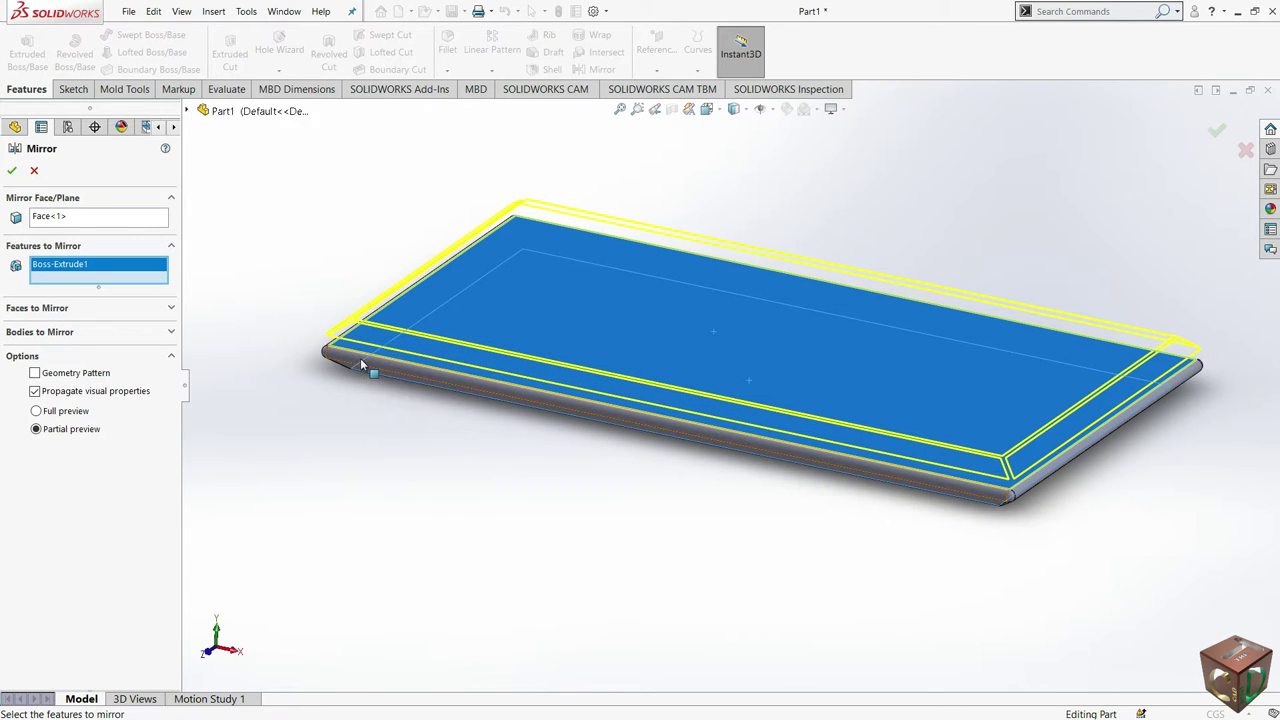
left_click(537, 408)
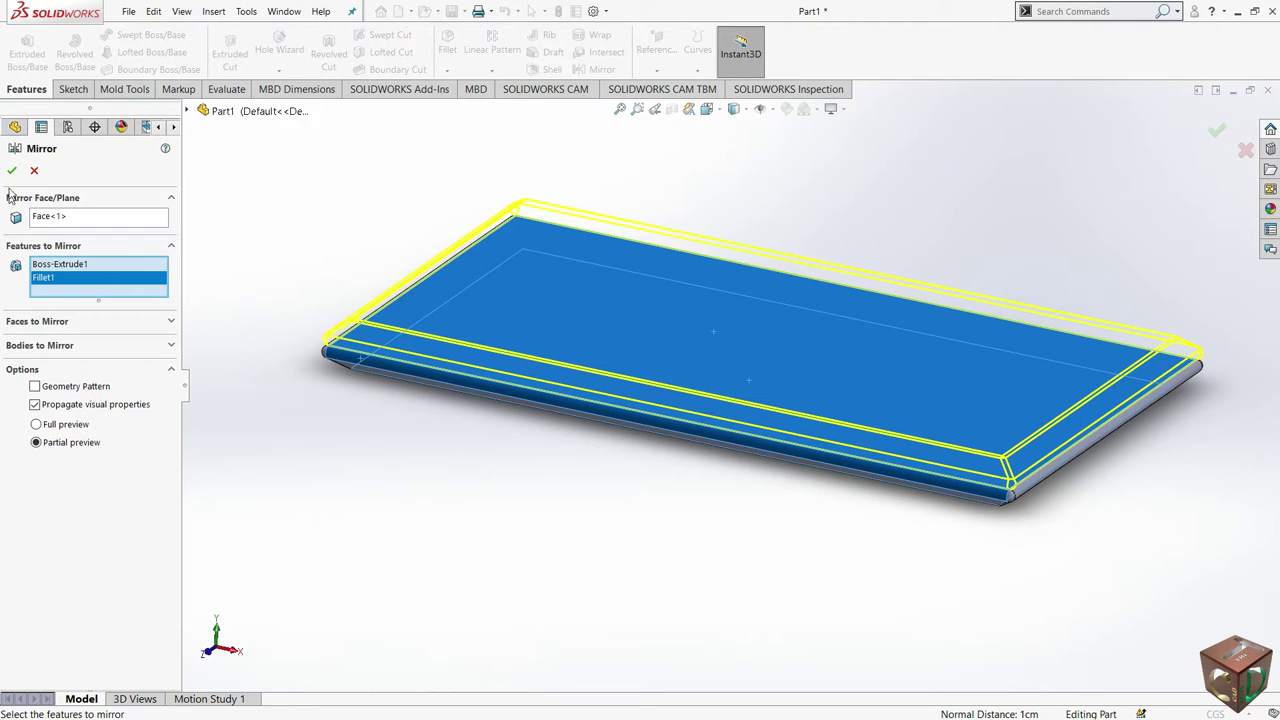
key("Return")
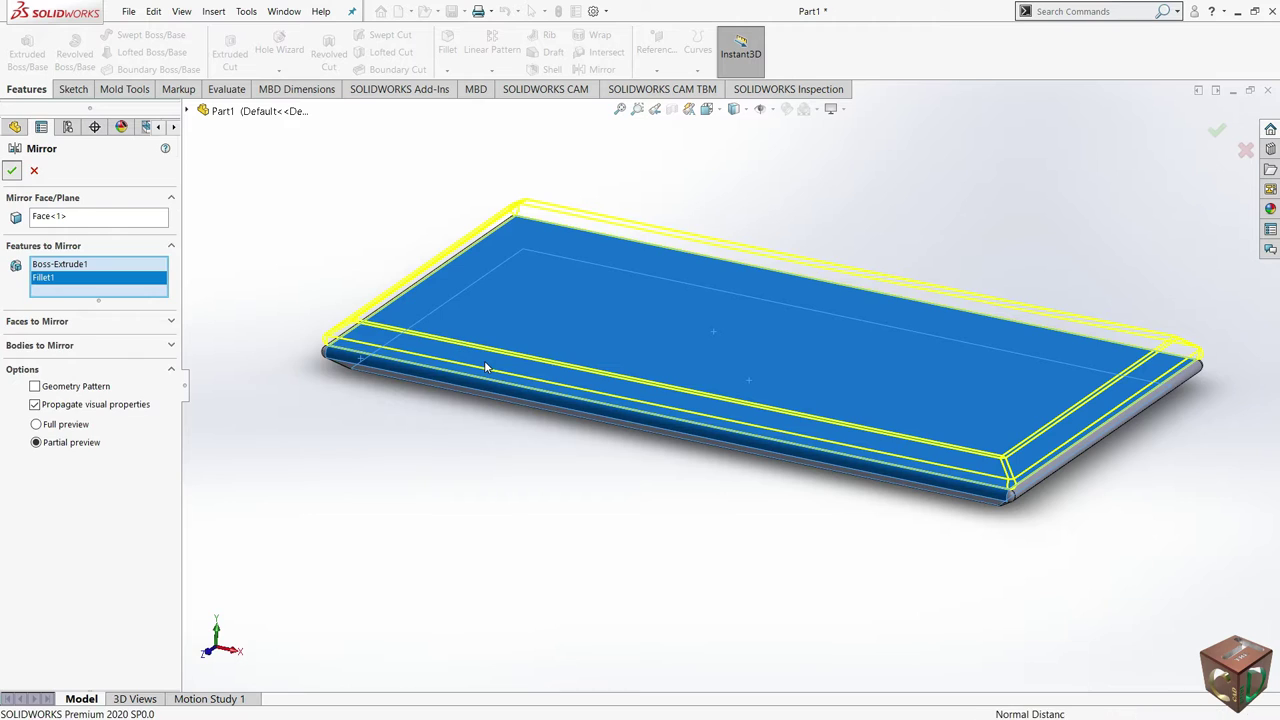
mouse_move(803, 509)
middle_mouse_down()
mouse_move(694, 506)
mouse_move(770, 478)
middle_mouse_up()
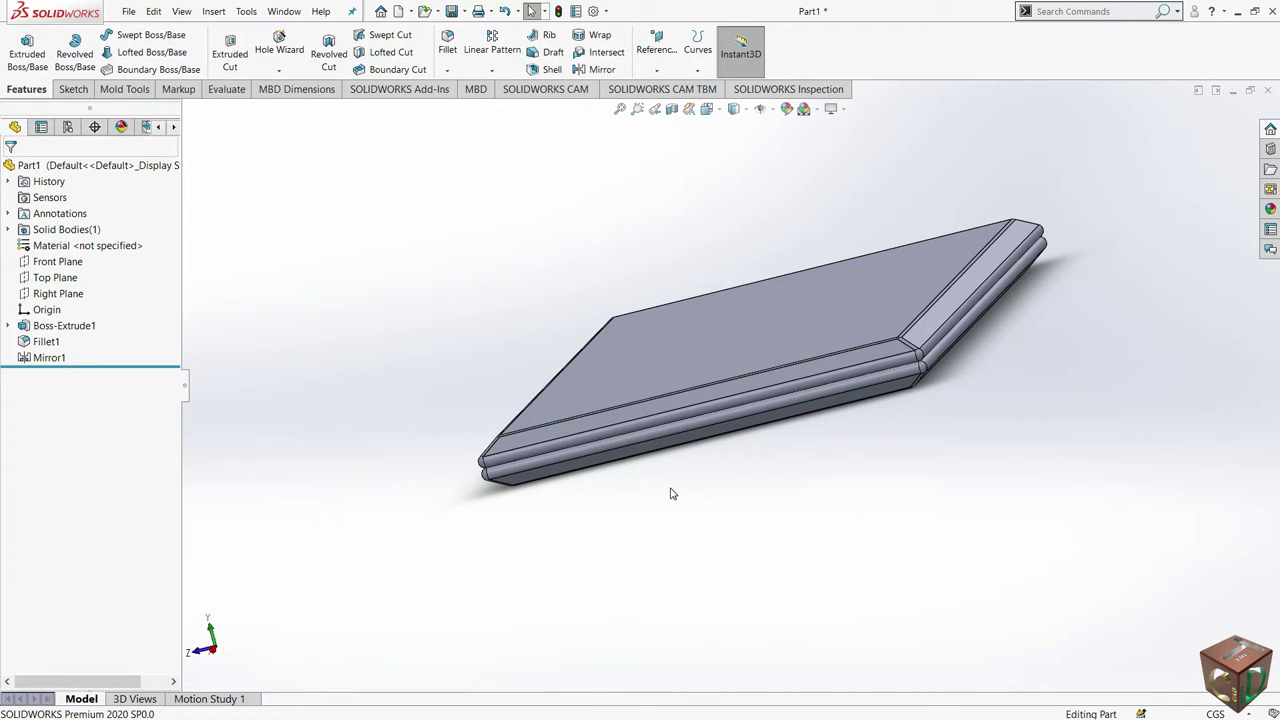
- Inspect the mirrored plate, then delete Mirror1 from the feature history
middle_click_drag(671, 493, 749, 494)
mouse_move(897, 531)
middle_mouse_down()
mouse_move(883, 423)
mouse_move(749, 457)
mouse_move(708, 509)
mouse_move(617, 523)
mouse_move(654, 480)
mouse_move(786, 449)
mouse_move(845, 564)
mouse_move(716, 540)
middle_mouse_up()
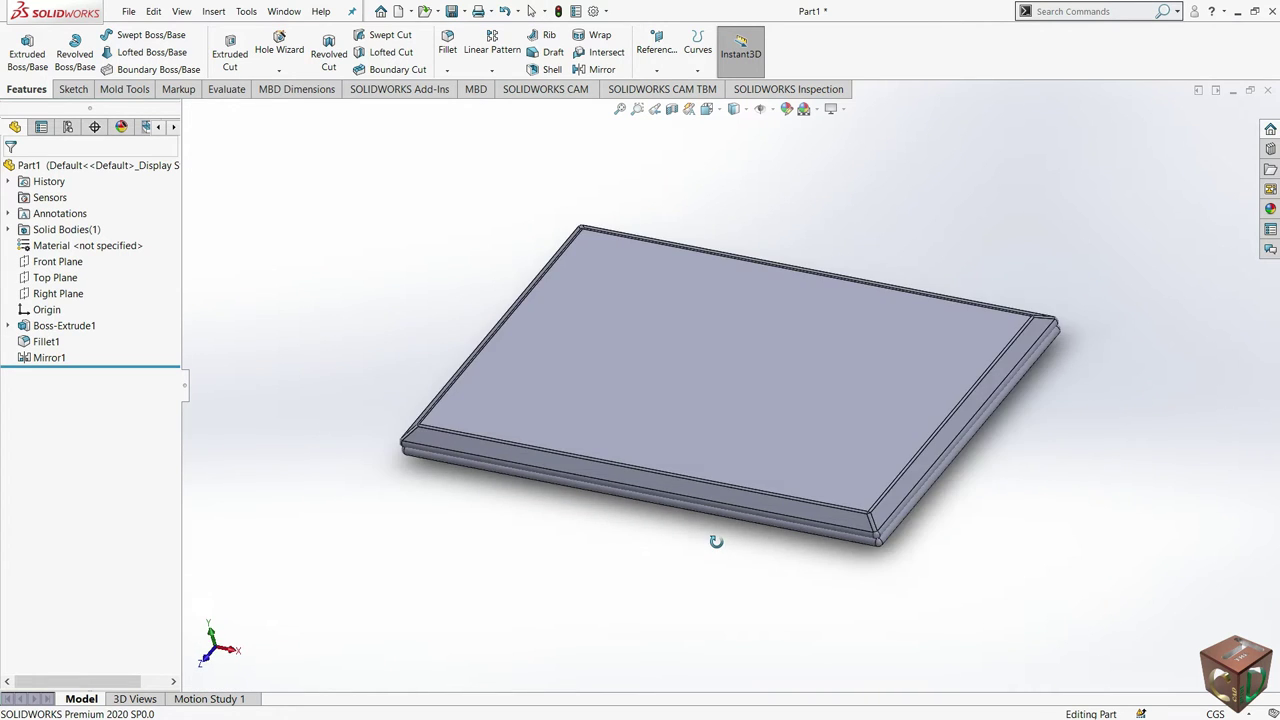
key("ctrl+7")
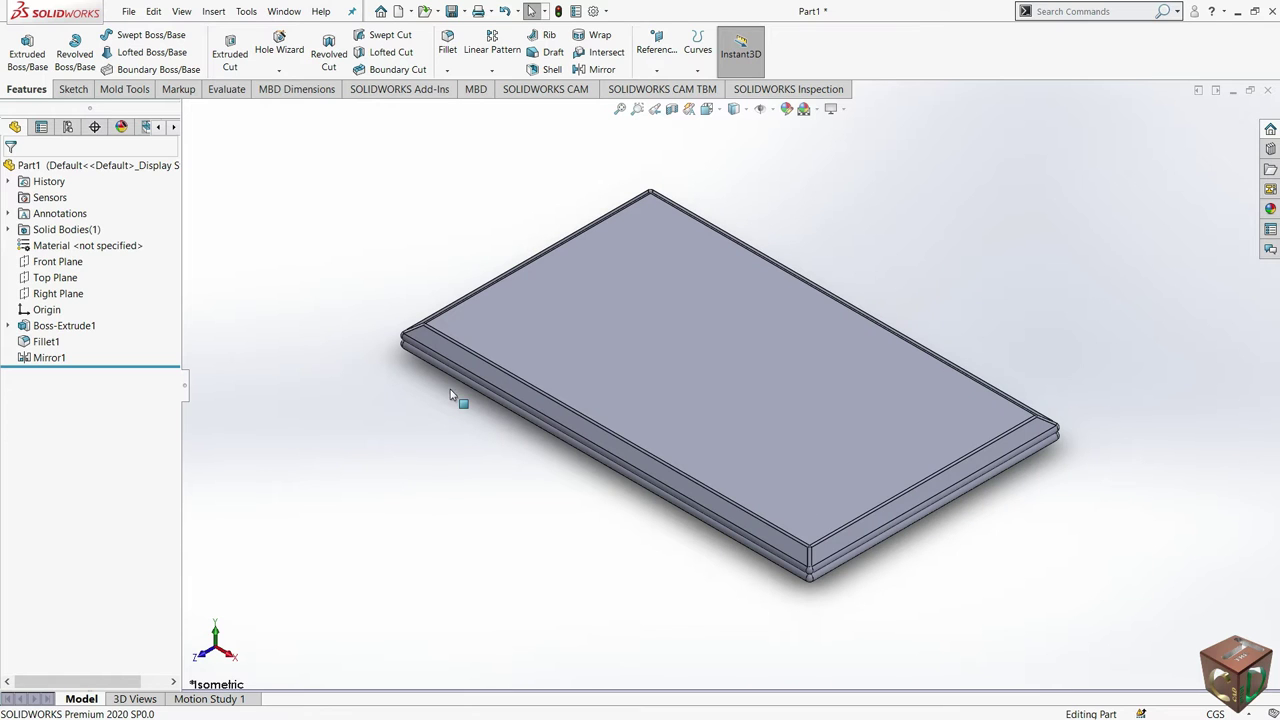
left_click(48, 358)
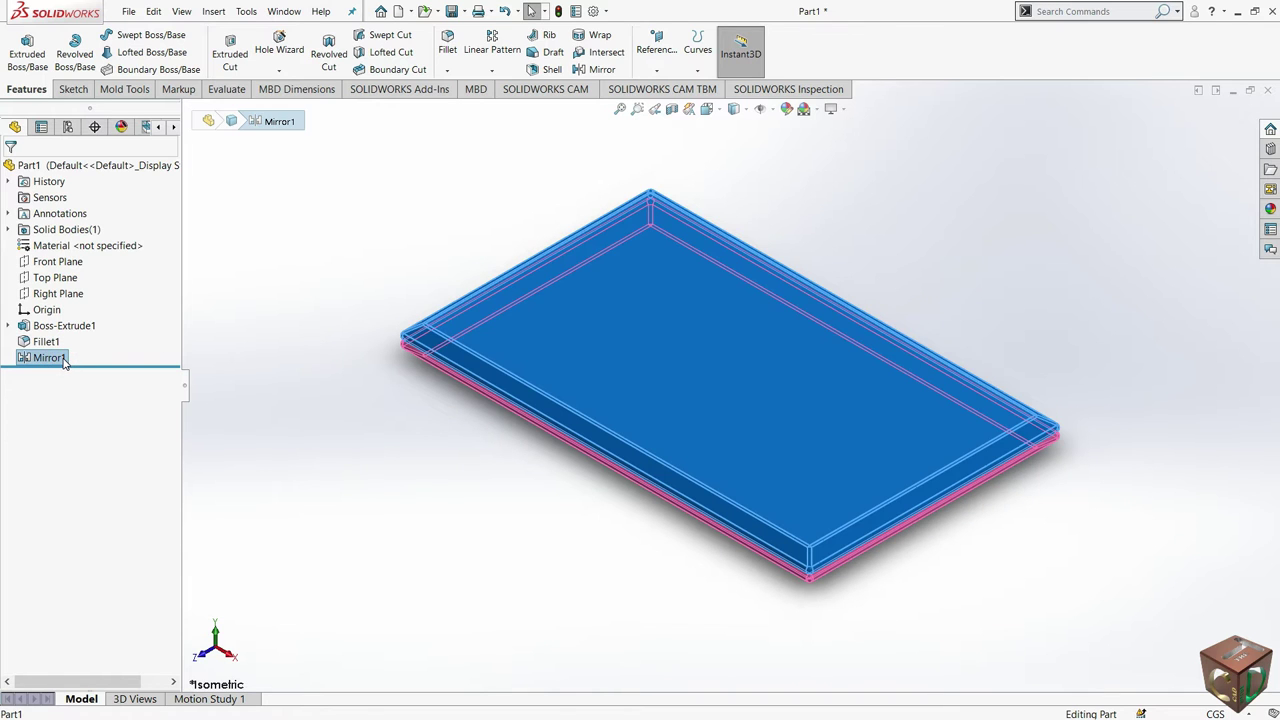
right_click(65, 363)
left_click(109, 434)
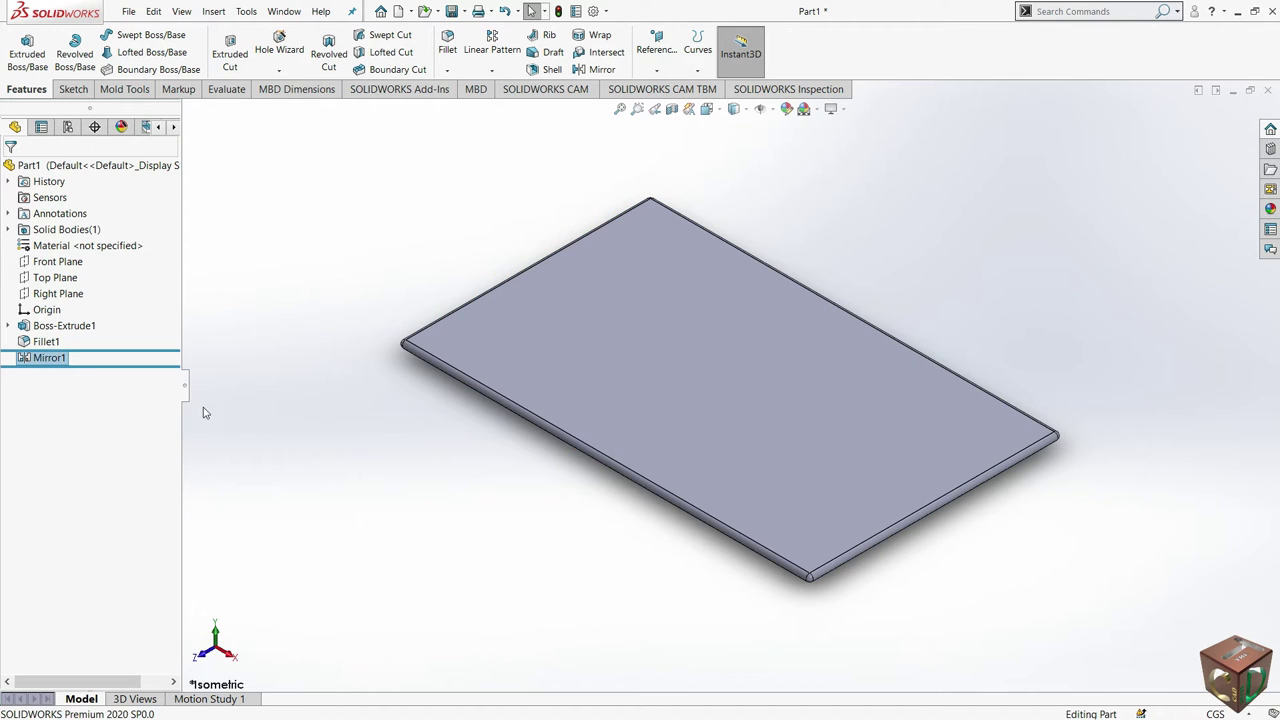
key("ctrl+z")
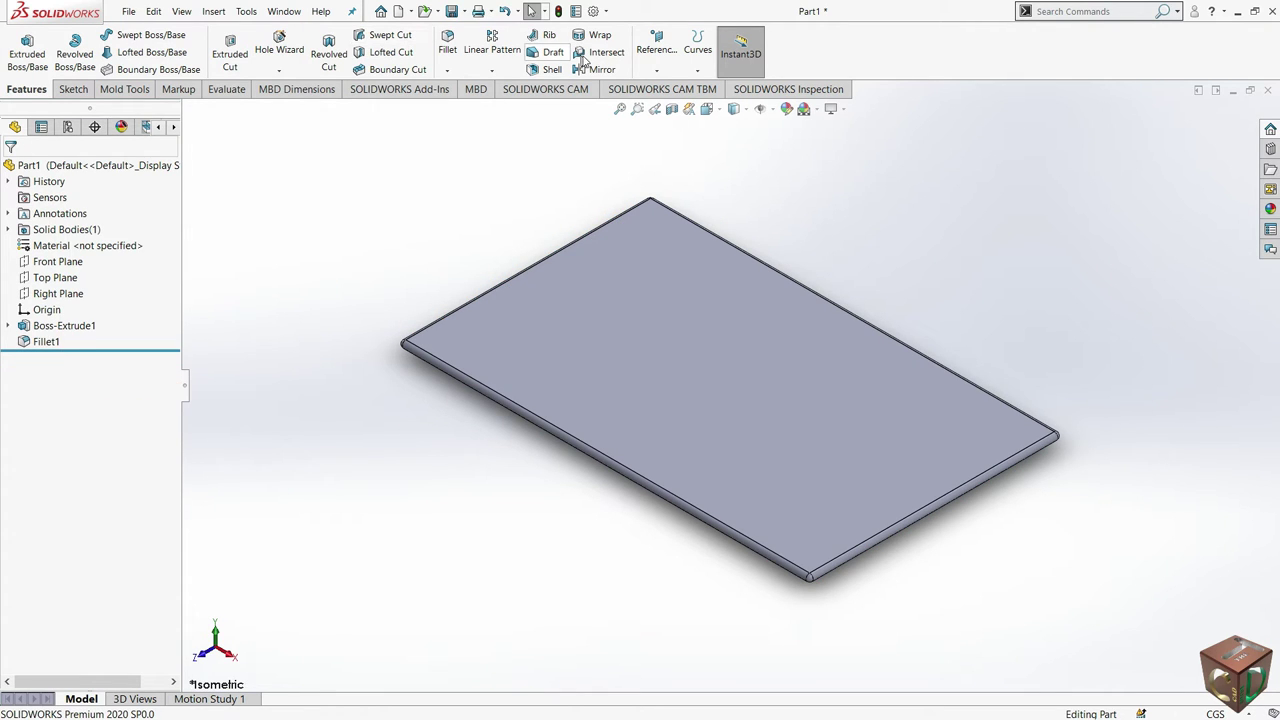
left_click(657, 45)
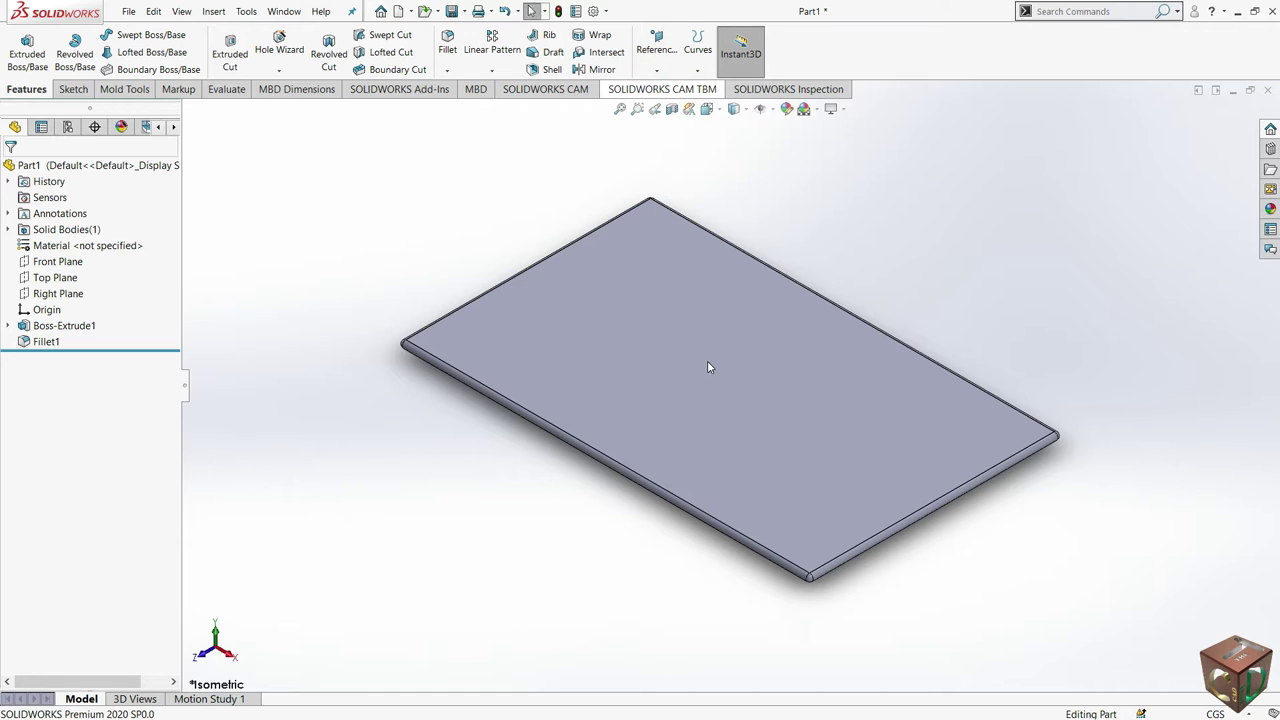
- Create Plane1 offset 2.00 cm from the plate's top face
left_click(655, 345)
mouse_move(634, 337)
middle_mouse_down()
mouse_move(646, 286)
mouse_move(656, 332)
middle_mouse_up()
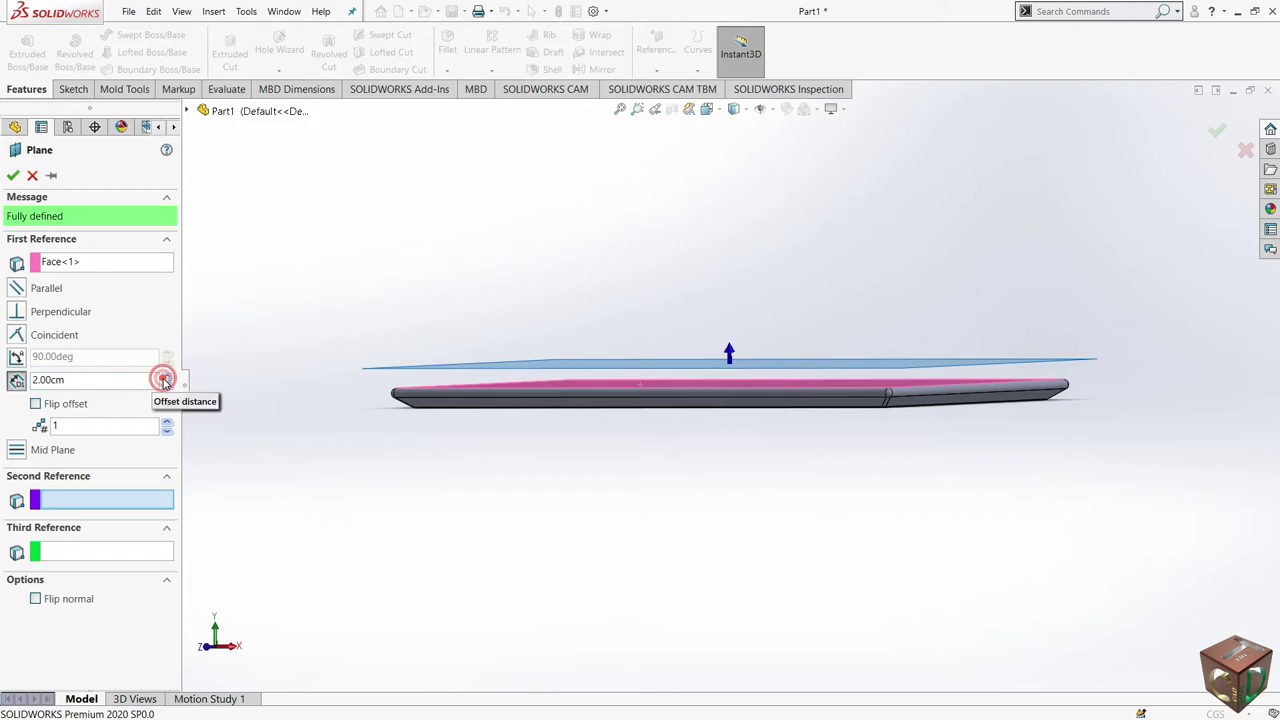
left_click(165, 379)
left_click(13, 176)
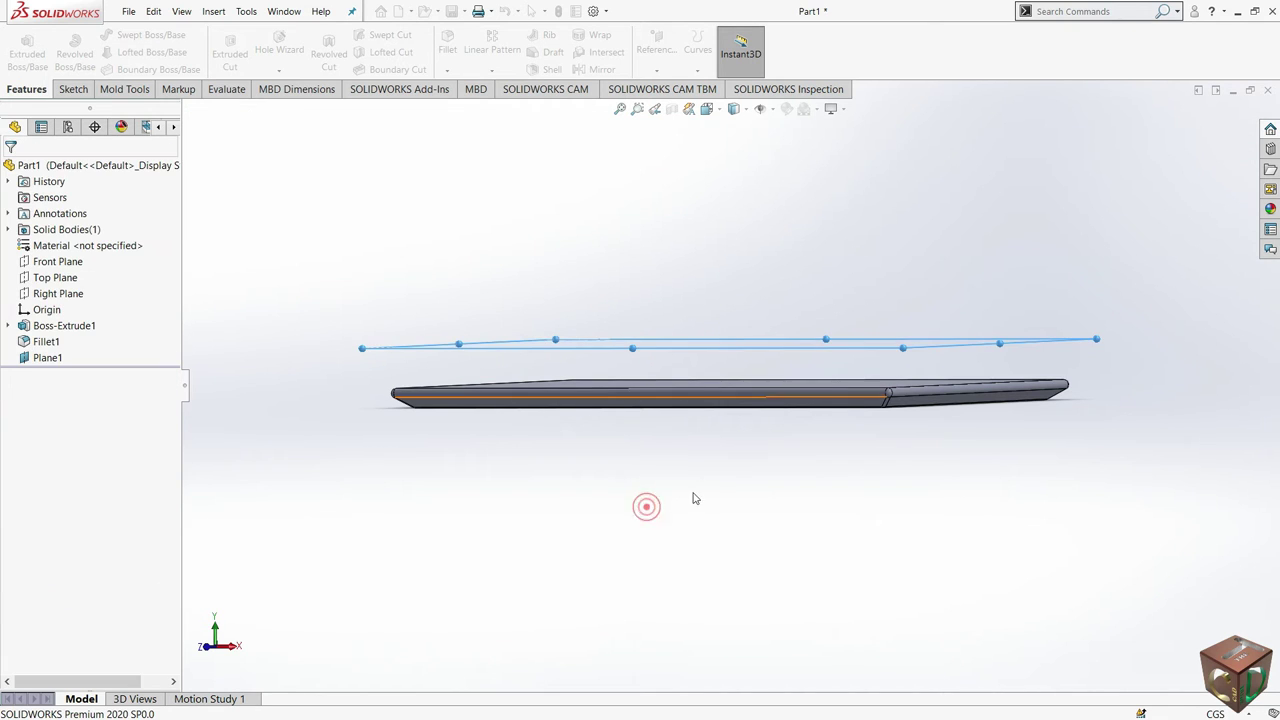
middle_click_drag(646, 506, 683, 523)
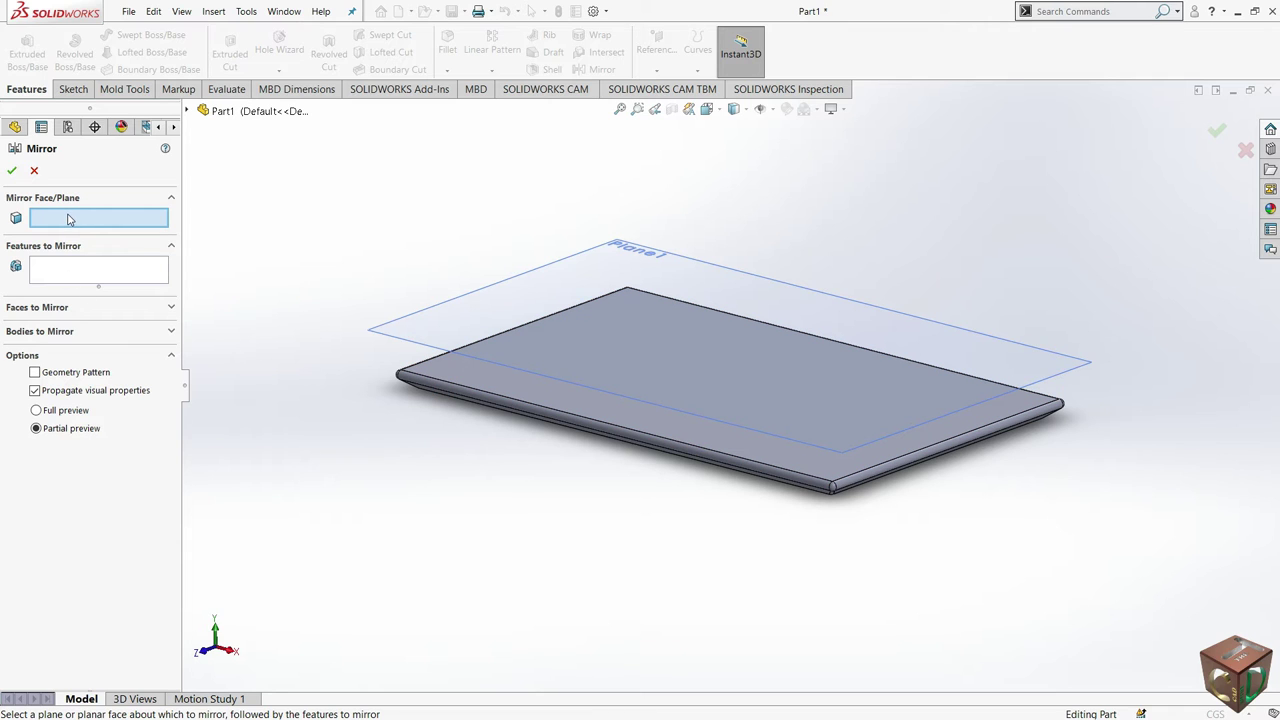
- Mirror the plate body across Plane1 as a separate, unmerged second solid
left_click(442, 328)
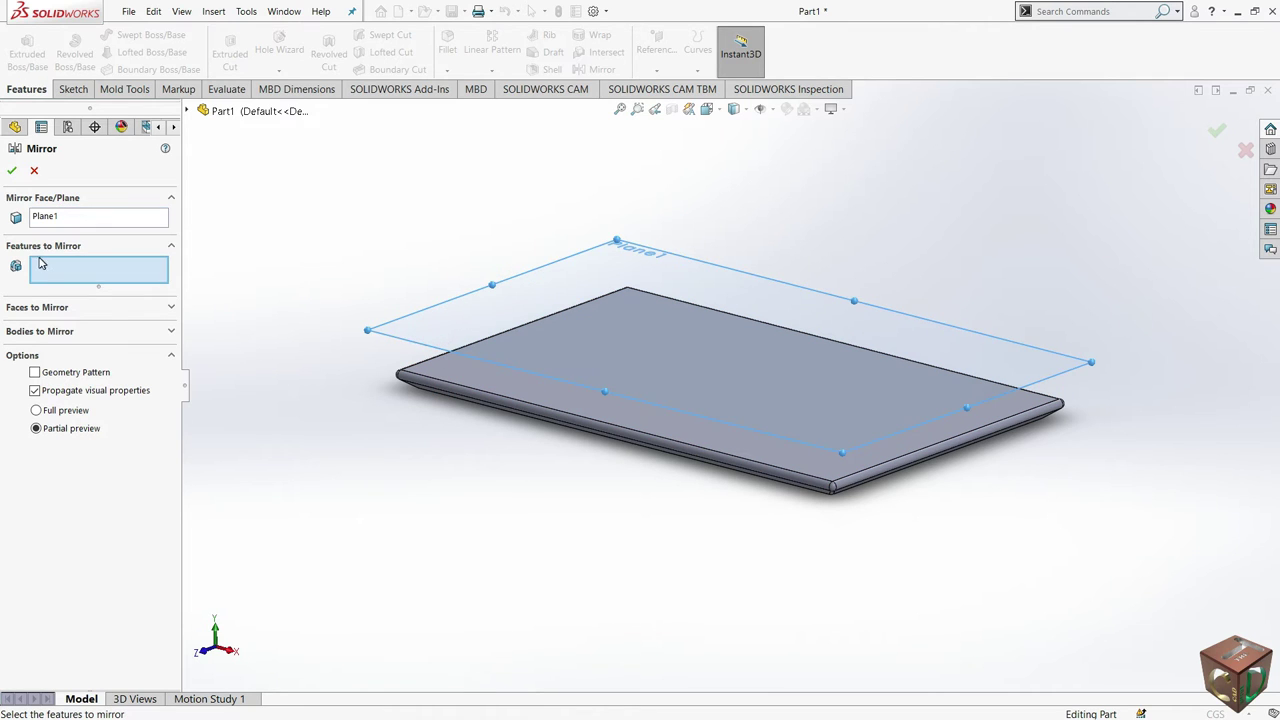
left_click(61, 333)
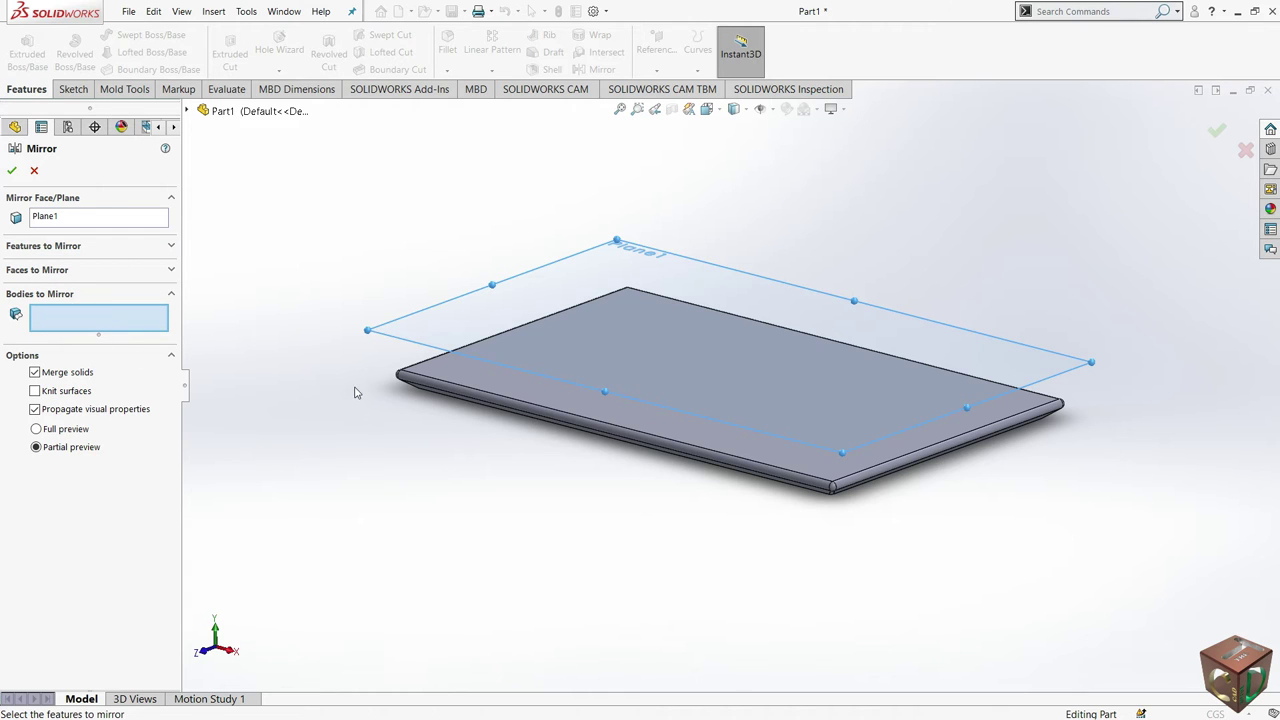
left_click(423, 386)
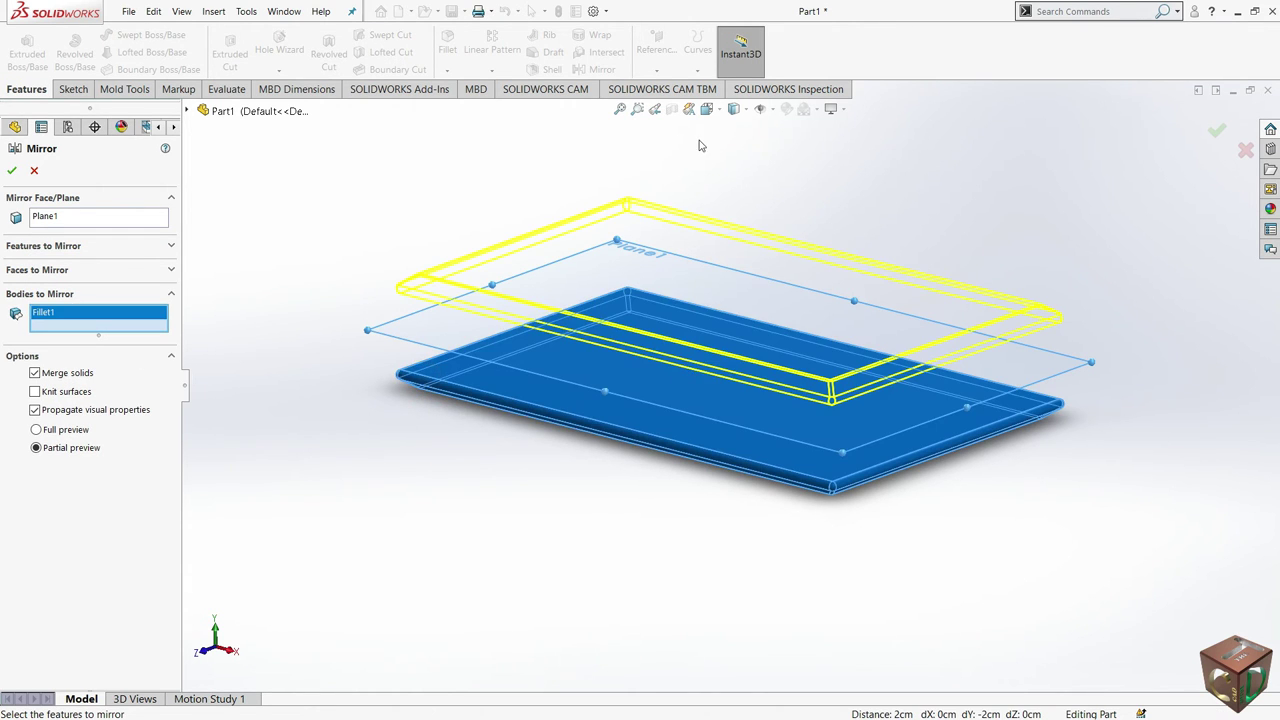
middle_click_drag(775, 446, 327, 392)
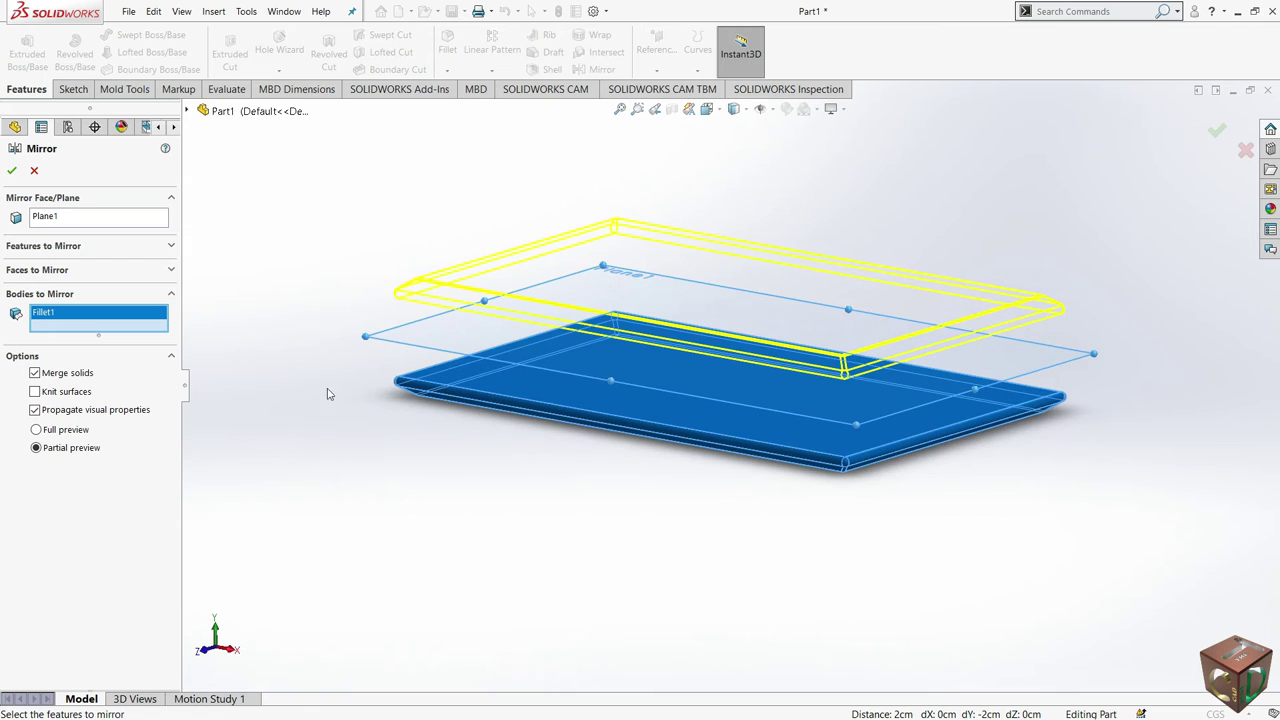
left_click(12, 172)
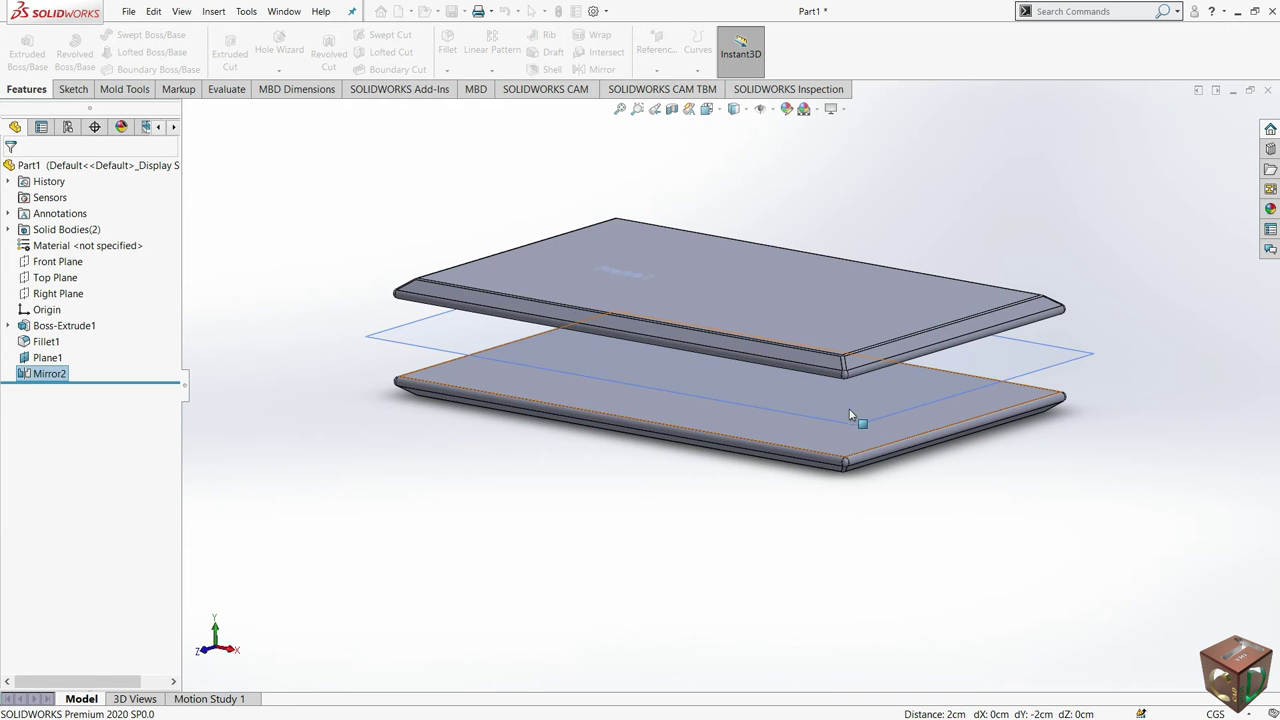
- Zoom and orbit to inspect both mirrored plates
key("f")
scroll(755, 430, "up", 2)
mouse_move(723, 409)
middle_mouse_down()
mouse_move(717, 374)
mouse_move(694, 400)
mouse_move(659, 387)
middle_mouse_up()
scroll(584, 330, "up", 2)
scroll(742, 421, "down", 2)
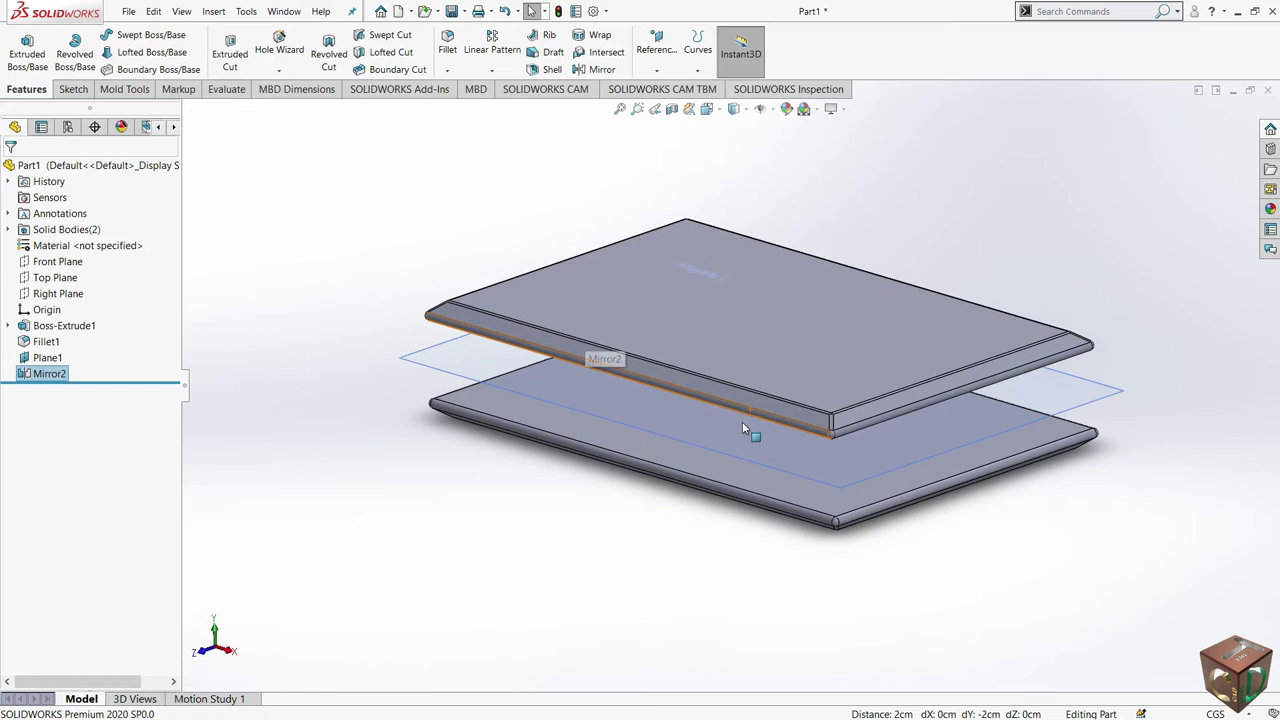
scroll(890, 540, "down", 1)
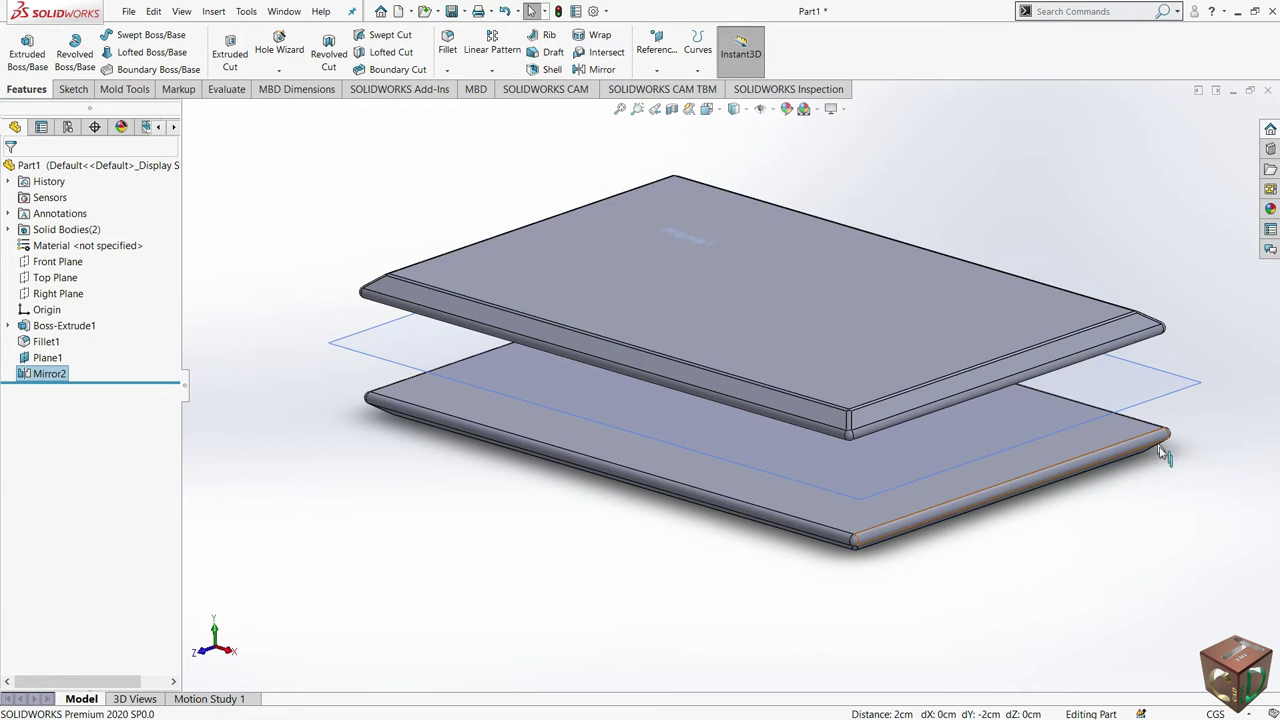
middle_click_drag(1150, 487, 1116, 487, "ctrl")
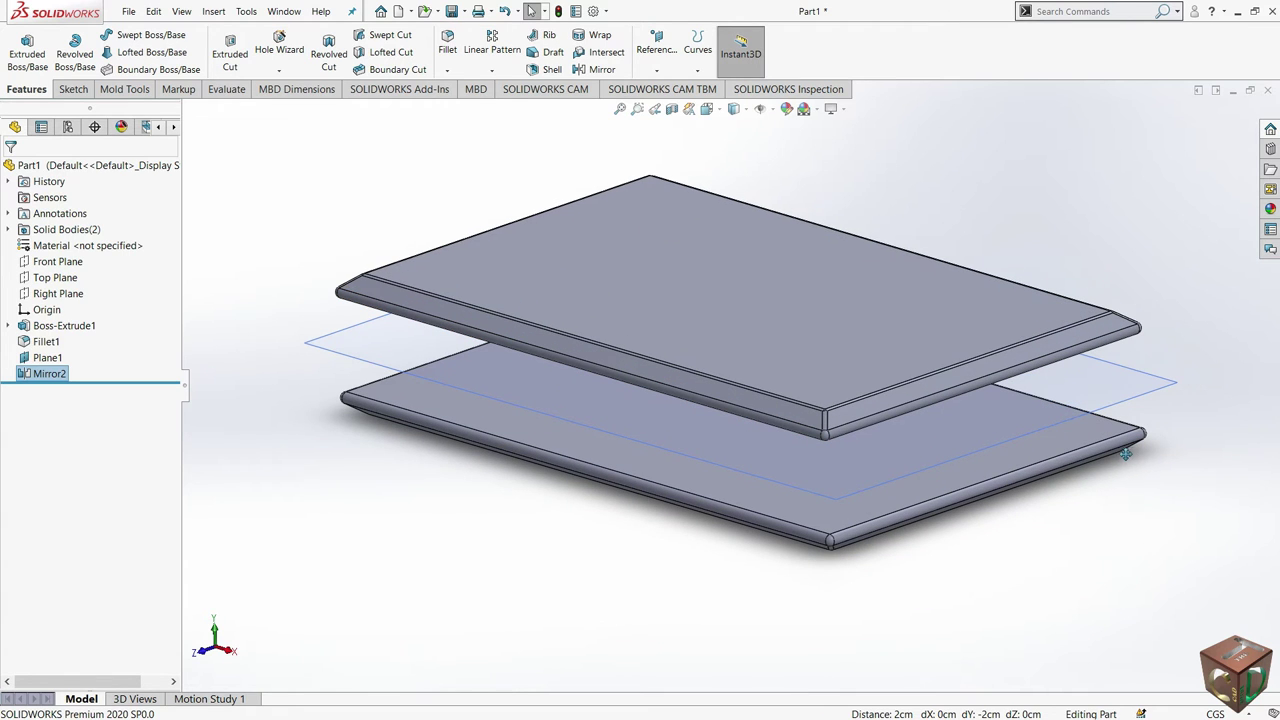
- Save the part as the SOLIDWORKS Part file Mirror-1 using Save As
left_click(130, 12)
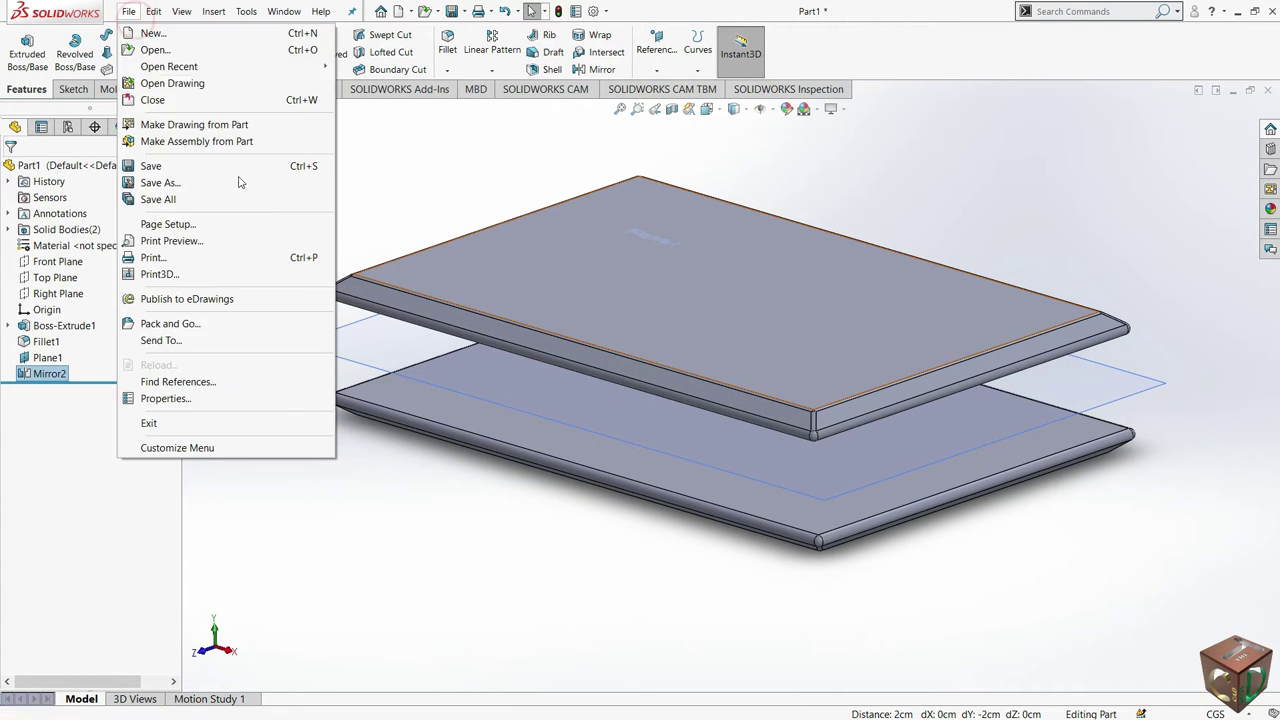
left_click(185, 184)
type("Mirror-1")
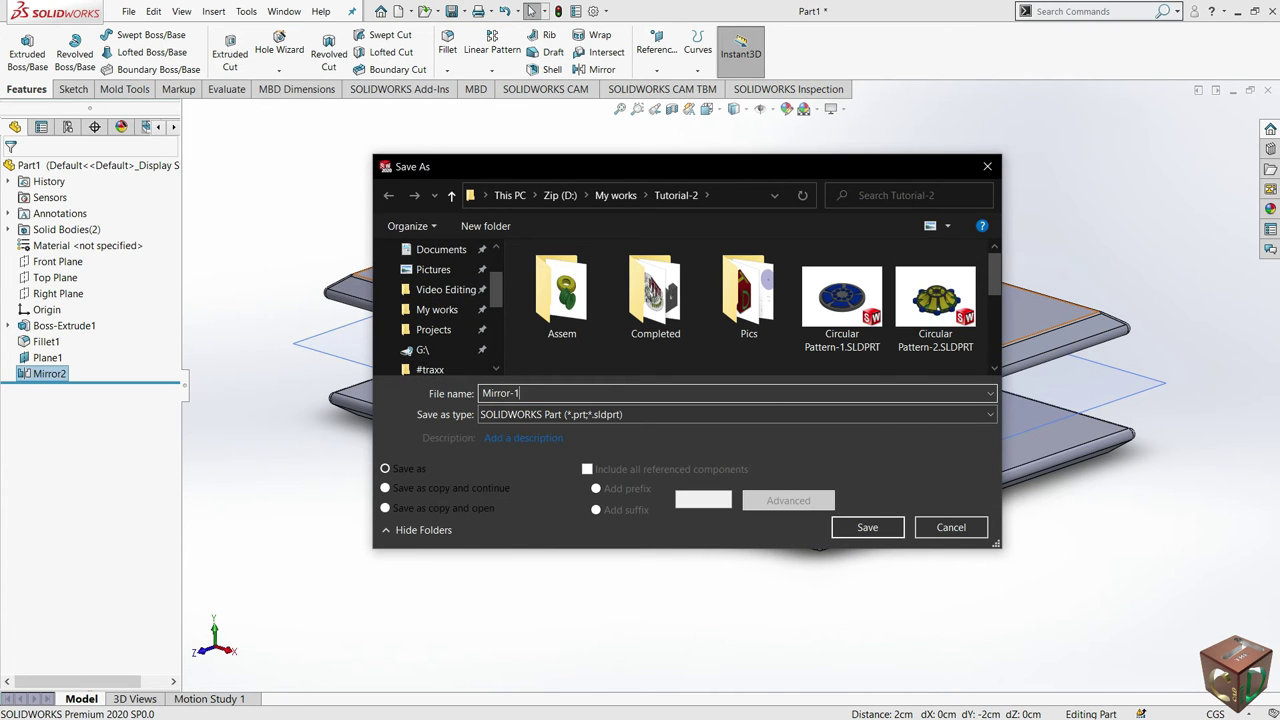
left_click(878, 530)
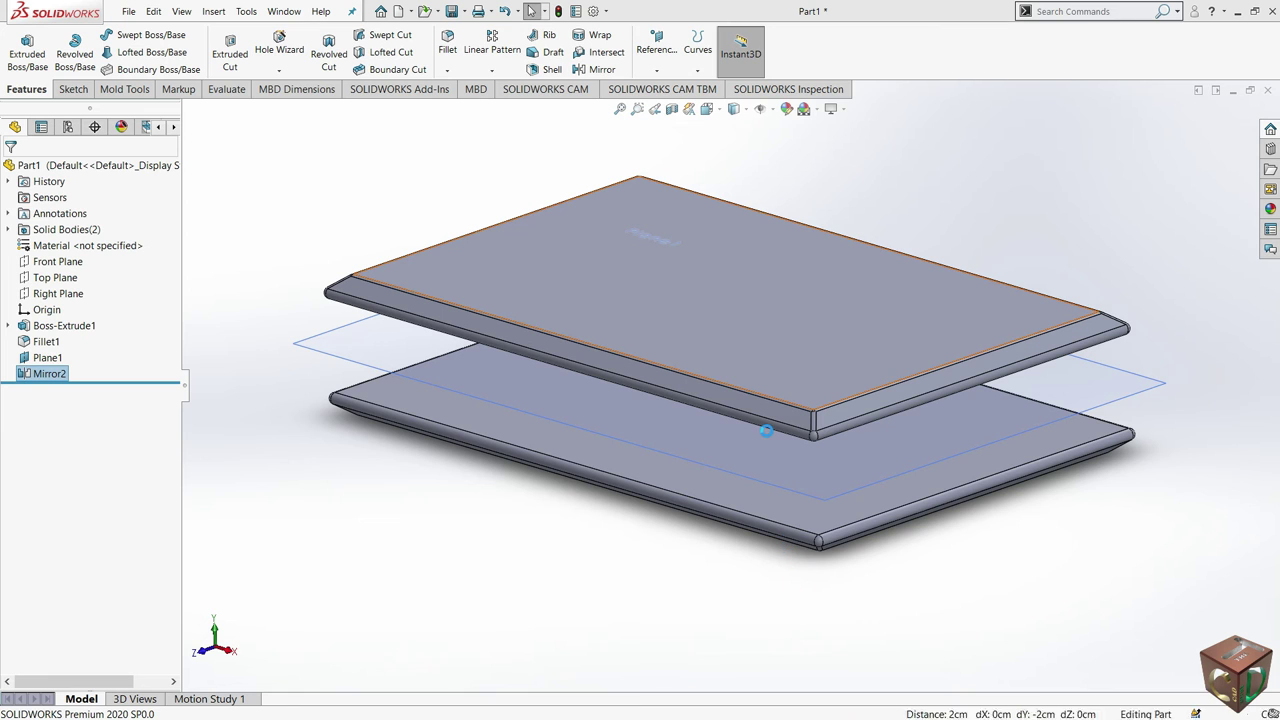
mouse_move(767, 436)
middle_mouse_down()
mouse_move(826, 349)
mouse_move(791, 360)
mouse_move(826, 527)
mouse_move(749, 451)
mouse_move(757, 363)
mouse_move(700, 434)
mouse_move(812, 433)
mouse_move(846, 554)
mouse_move(754, 354)
mouse_move(664, 388)
mouse_move(646, 480)
mouse_move(574, 474)
mouse_move(486, 434)
middle_mouse_up()
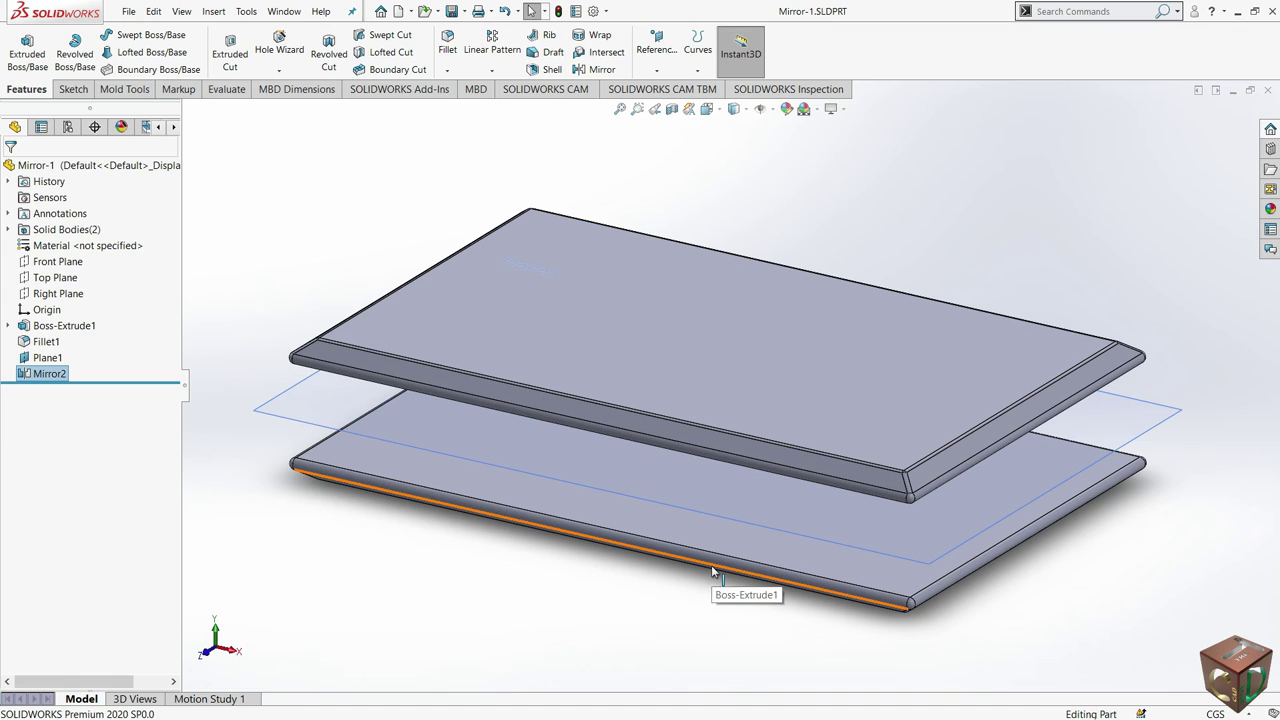